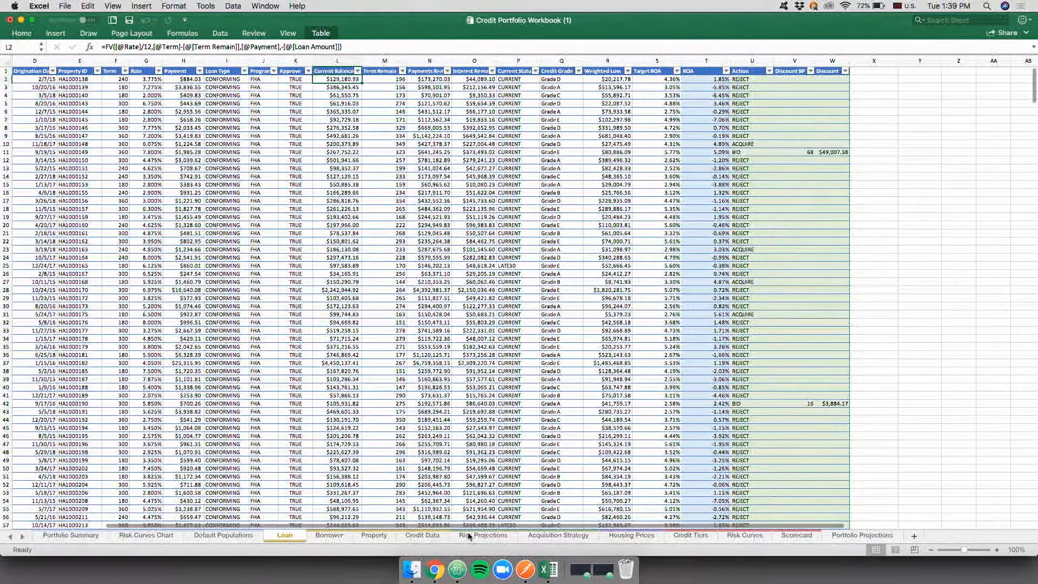
- Switch from the workbook to Modelshop in Chrome and create a new model with the default name
left_click(292, 536)
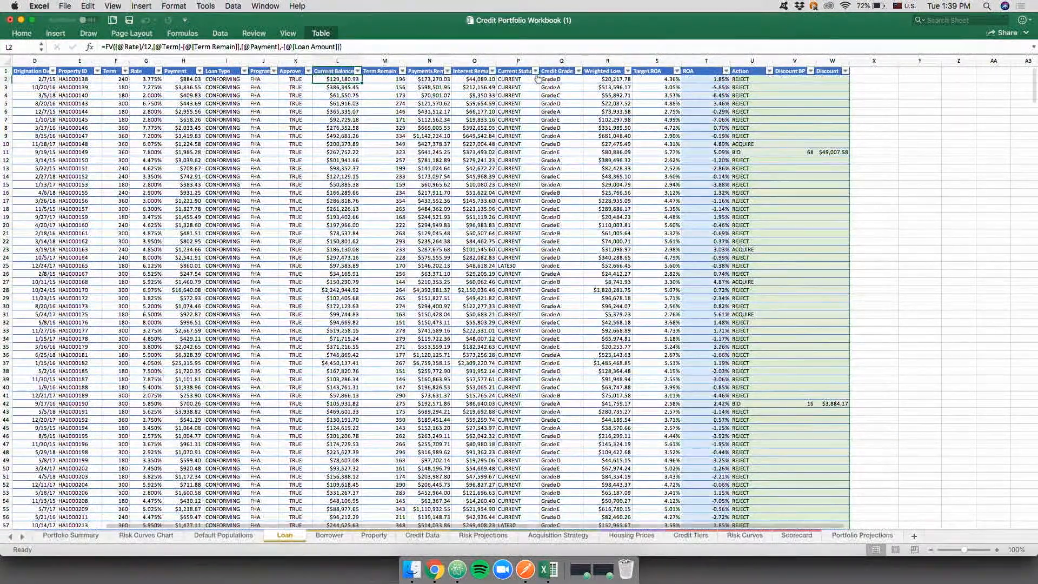
left_click(475, 78)
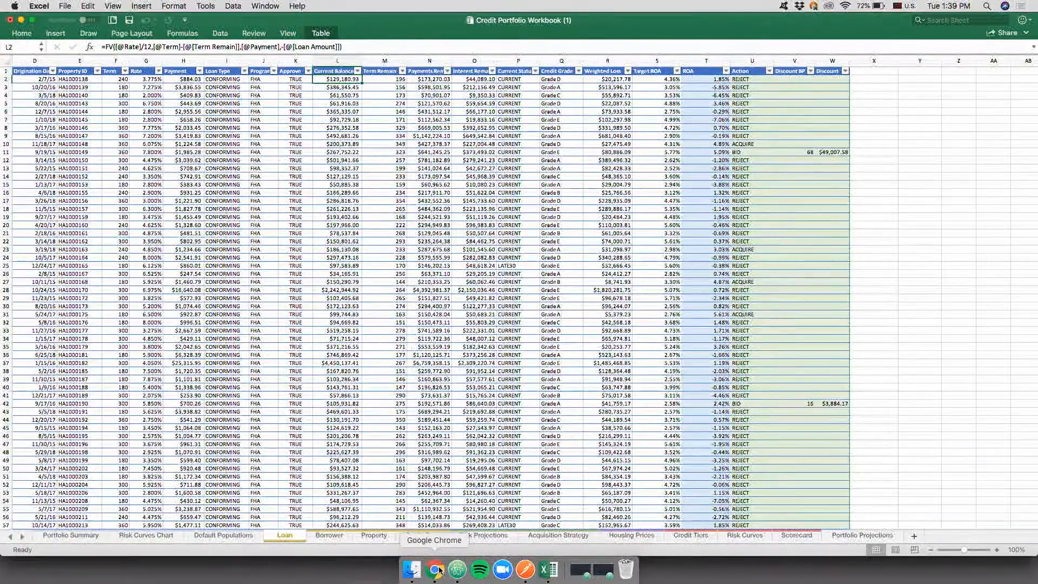
left_click(439, 571)
left_click(512, 301)
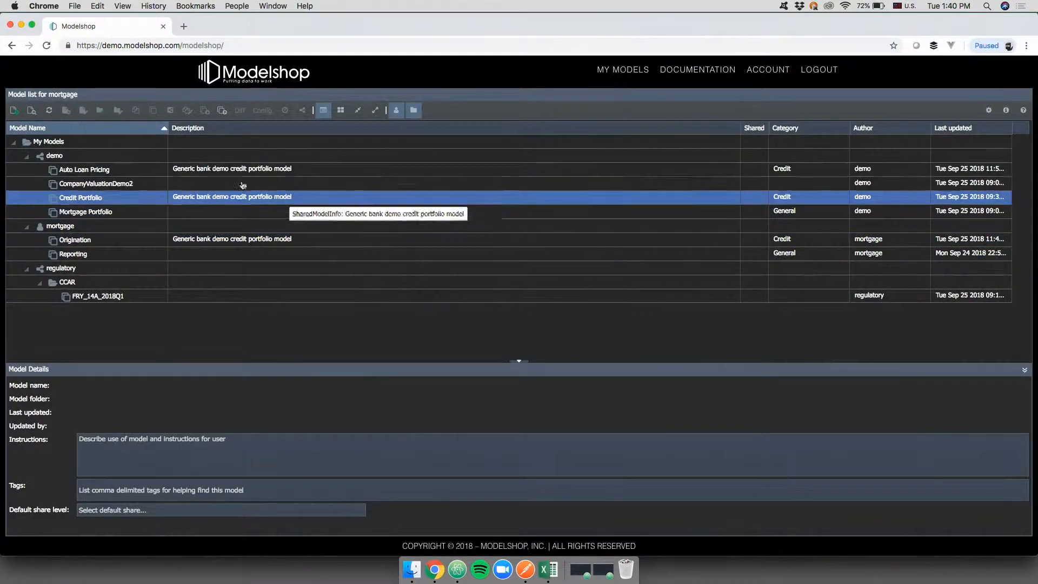
left_click(14, 112)
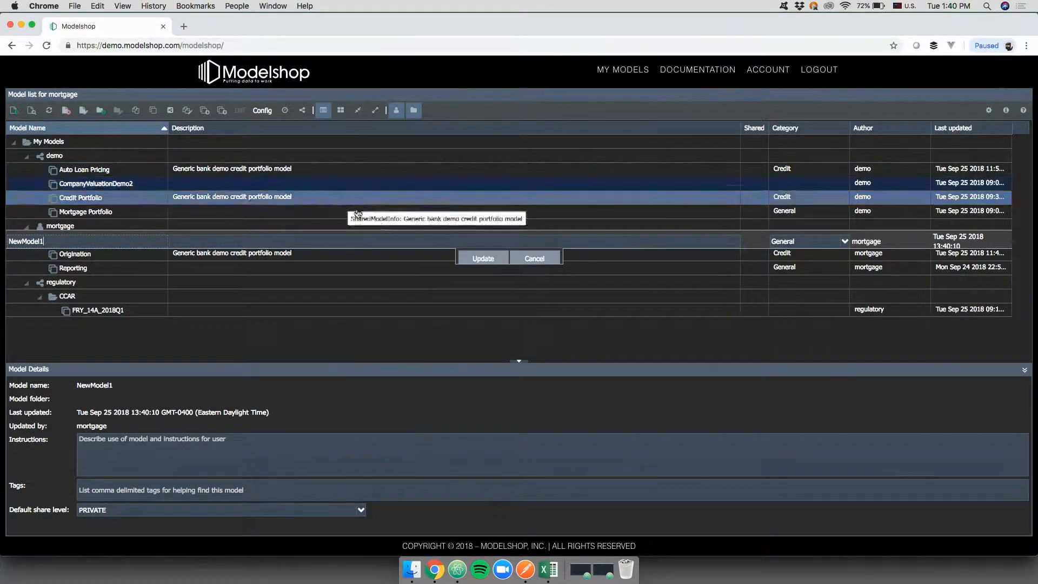
left_click(483, 259)
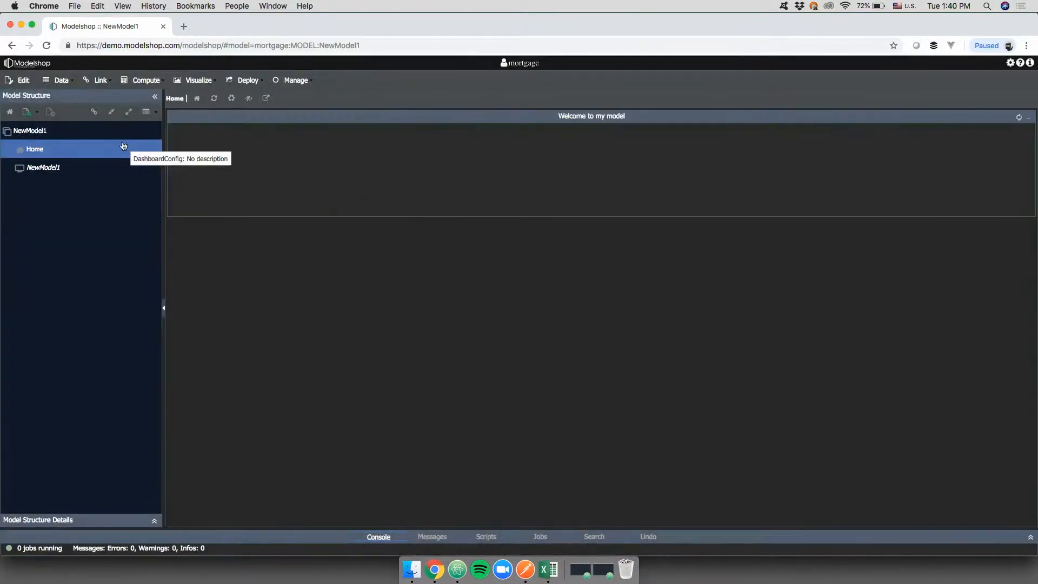
- Start a data import into the new model using the Excel file Credit Portfolio Workbook.xlsx from disk
left_click(62, 83)
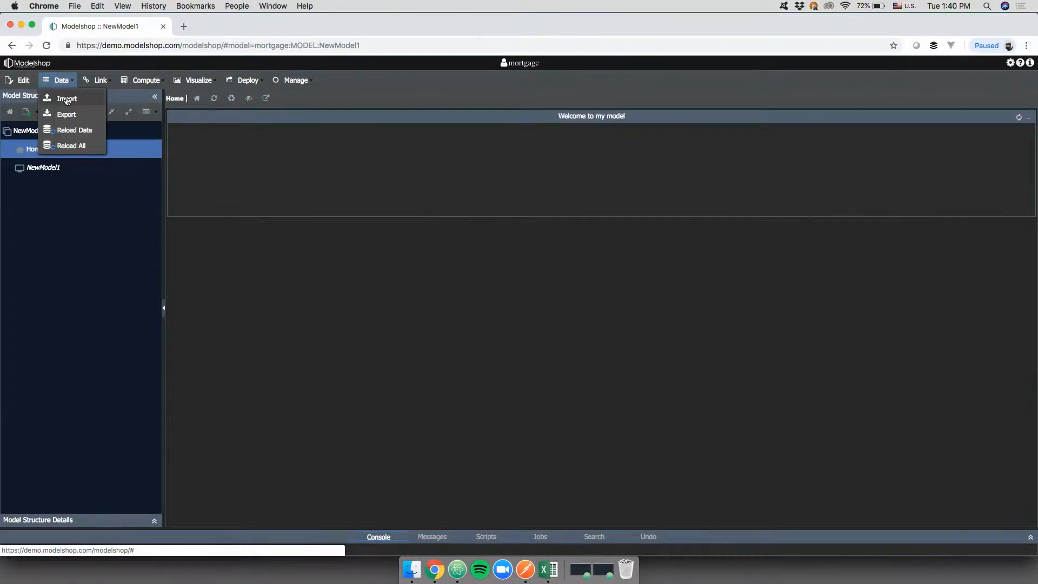
left_click(67, 99)
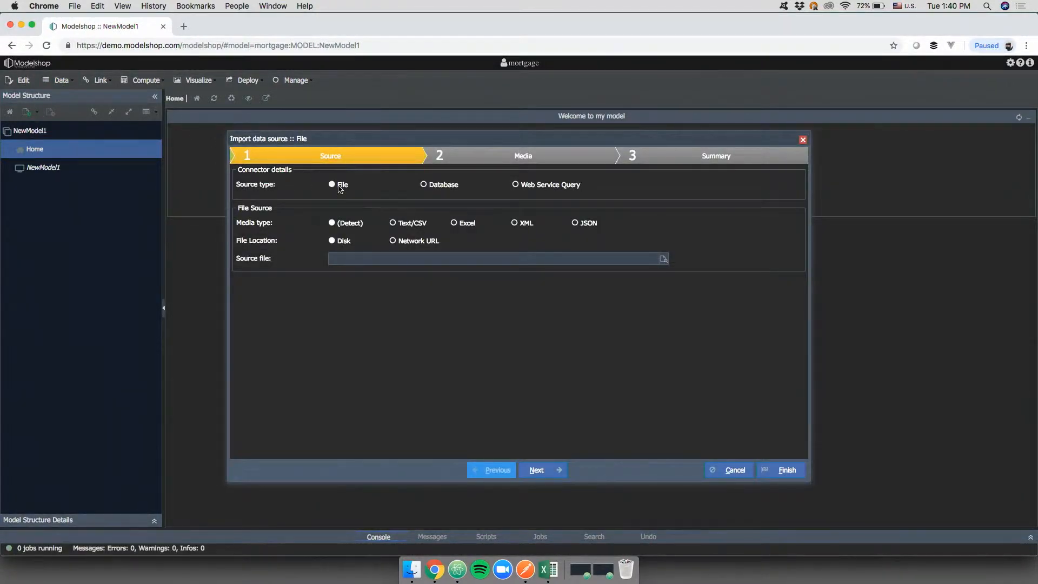
left_click(664, 260)
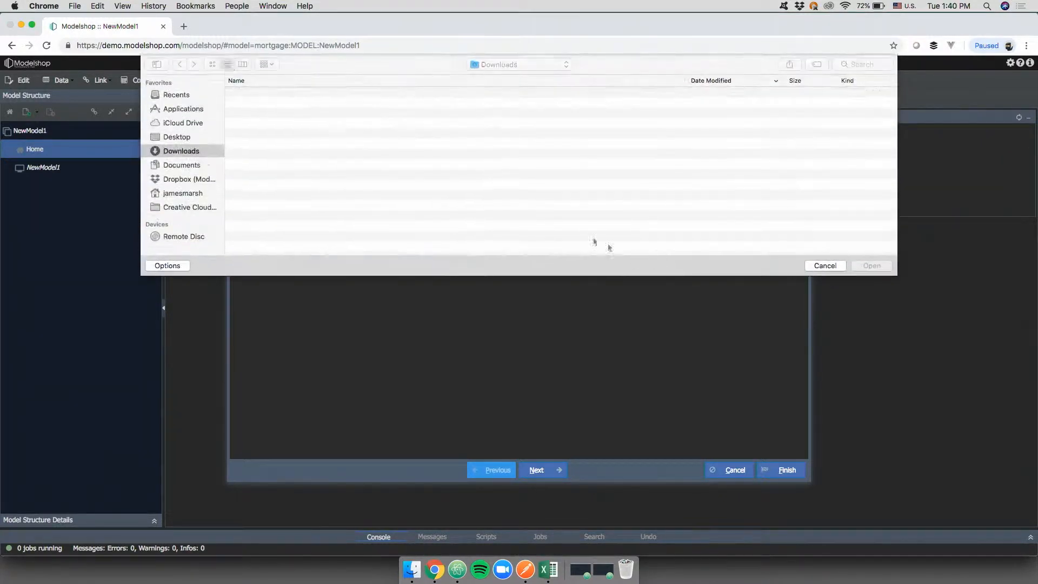
double_click(330, 95)
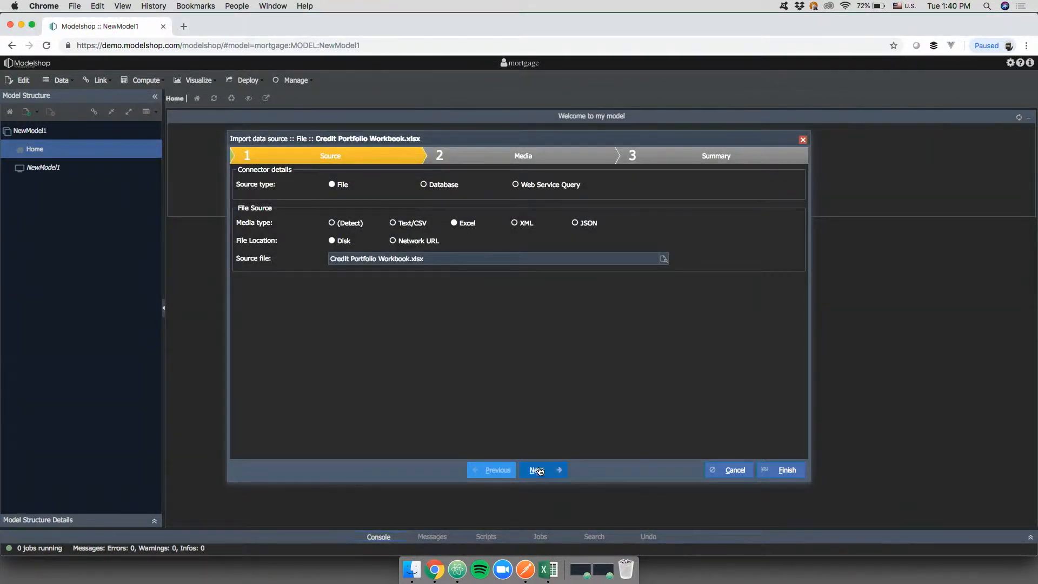
left_click(537, 470)
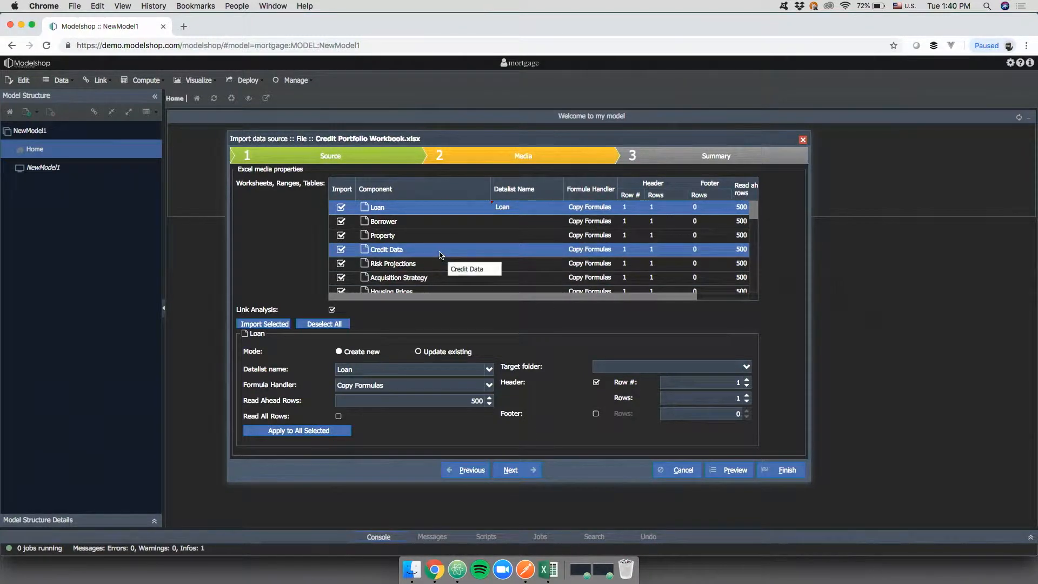
- Import all of the workbook's worksheets as datalists and finish with the suggested references selected by default
scroll(441, 255, "down", 2)
scroll(441, 255, "up", 2)
left_click(779, 470)
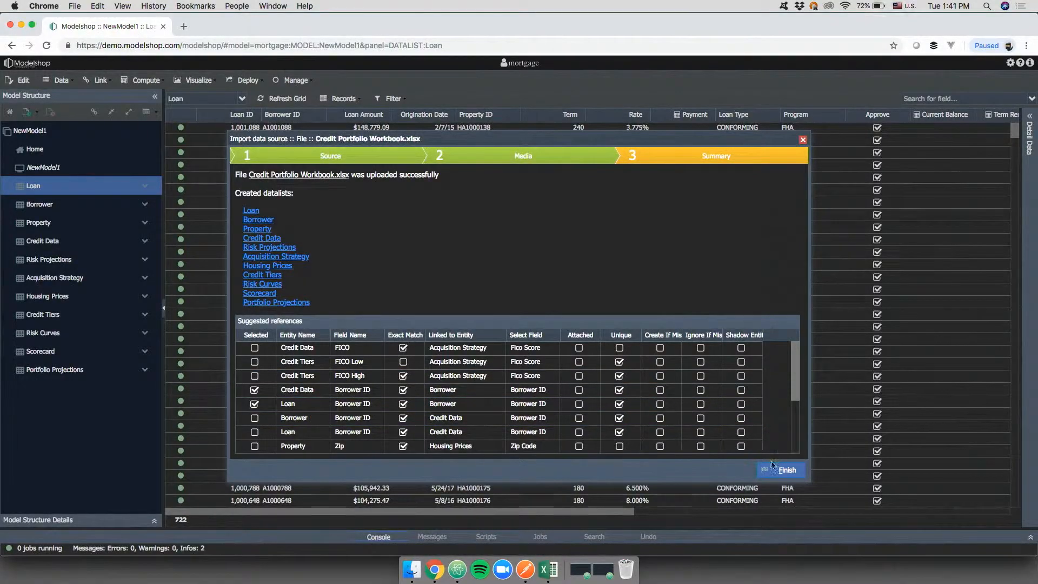
left_click(779, 470)
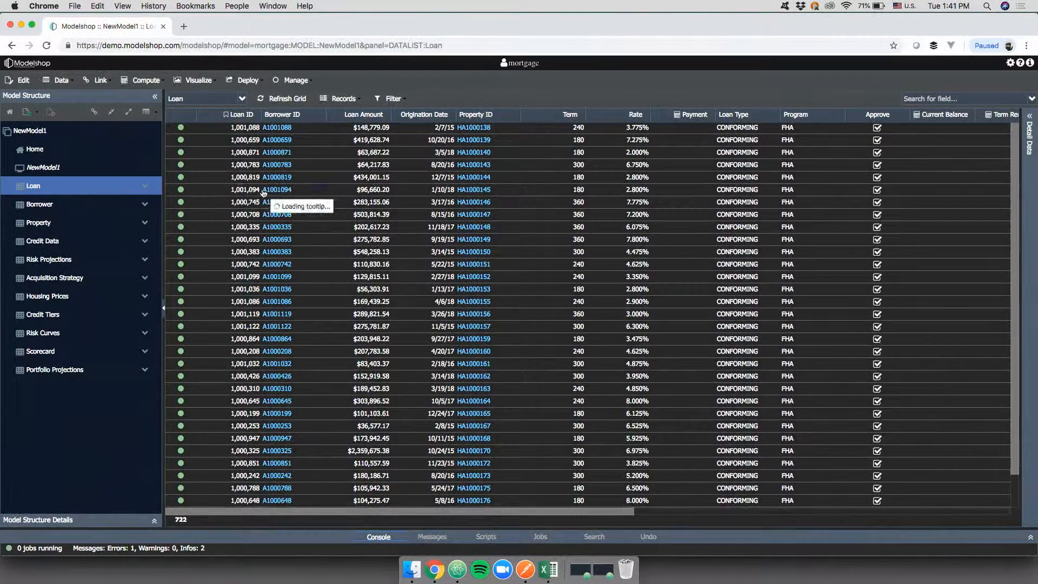
- Open the imported Borrower datalist and look through its columns
left_click(98, 209)
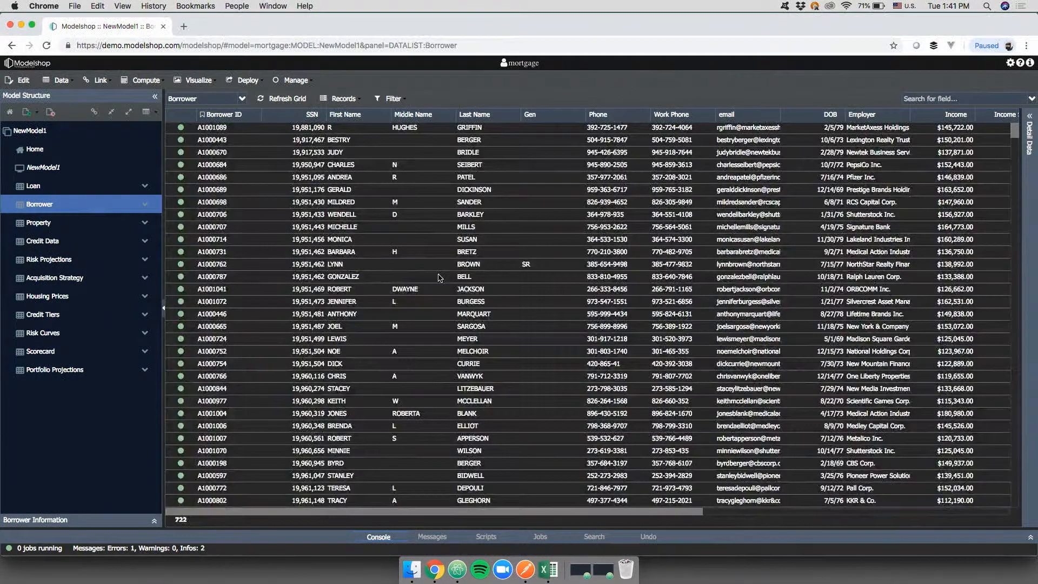
scroll(439, 277, "right", 5)
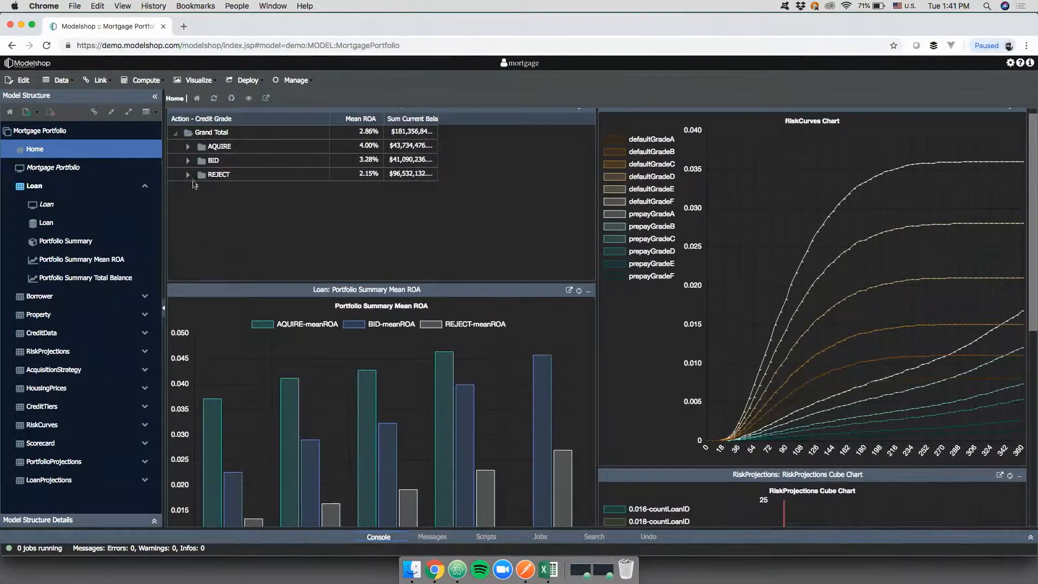
- Break down the AQUIRE action by credit grade in the summary on the Mortgage Portfolio model's home dashboard
left_click(189, 149)
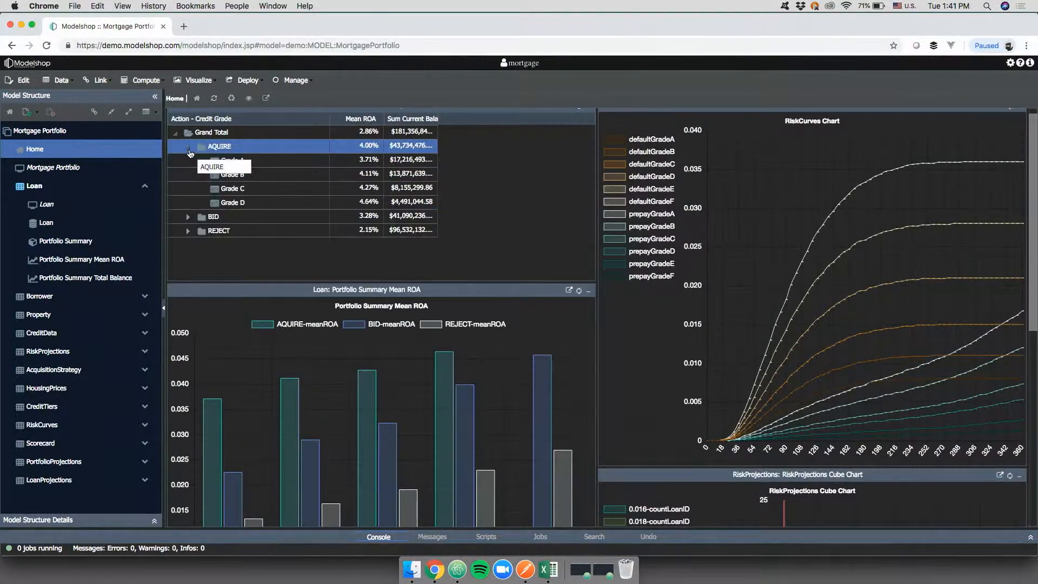
left_click(193, 174)
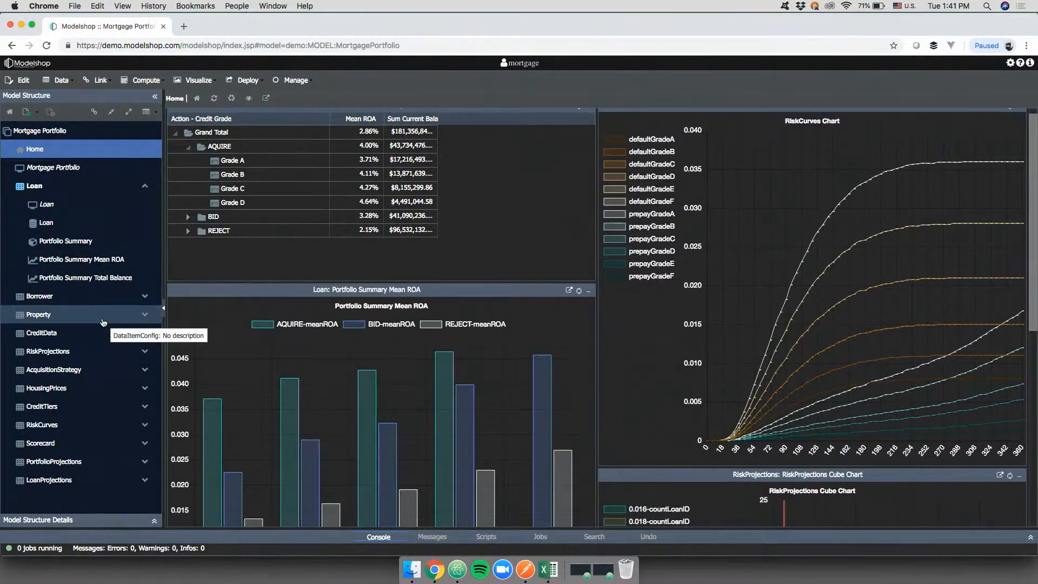
- Show the Mortgage Portfolio model graph, slightly increasing the link distance and reducing the charge to spread out the datalist nodes
left_click(80, 135)
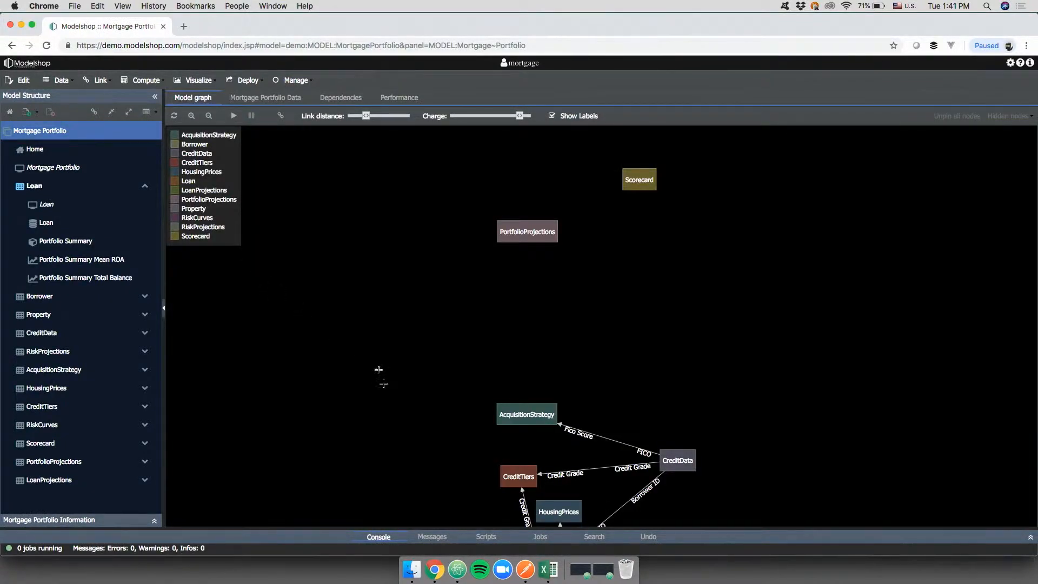
left_click_drag(371, 117, 378, 117)
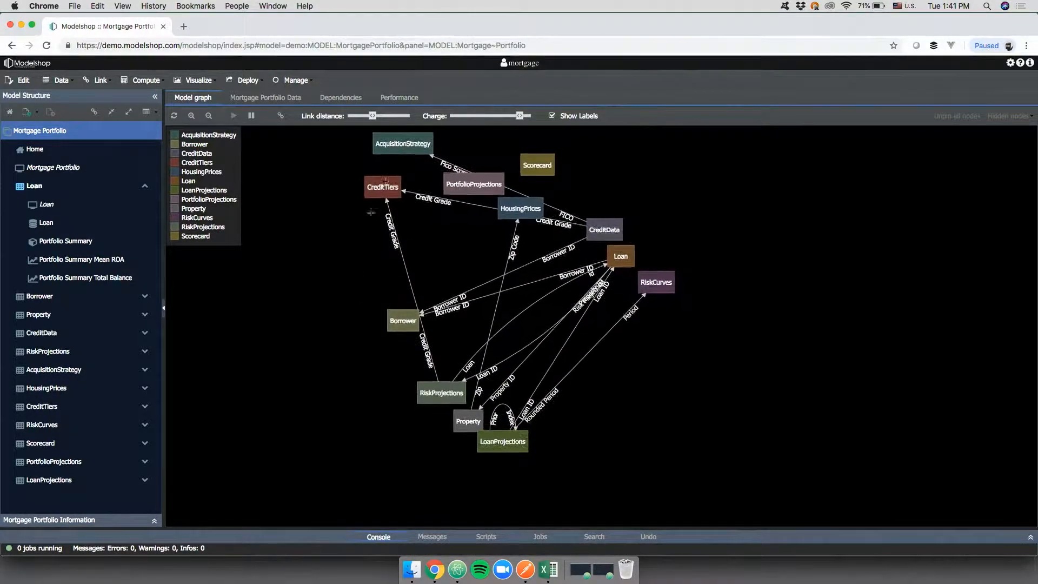
left_click_drag(520, 116, 499, 115)
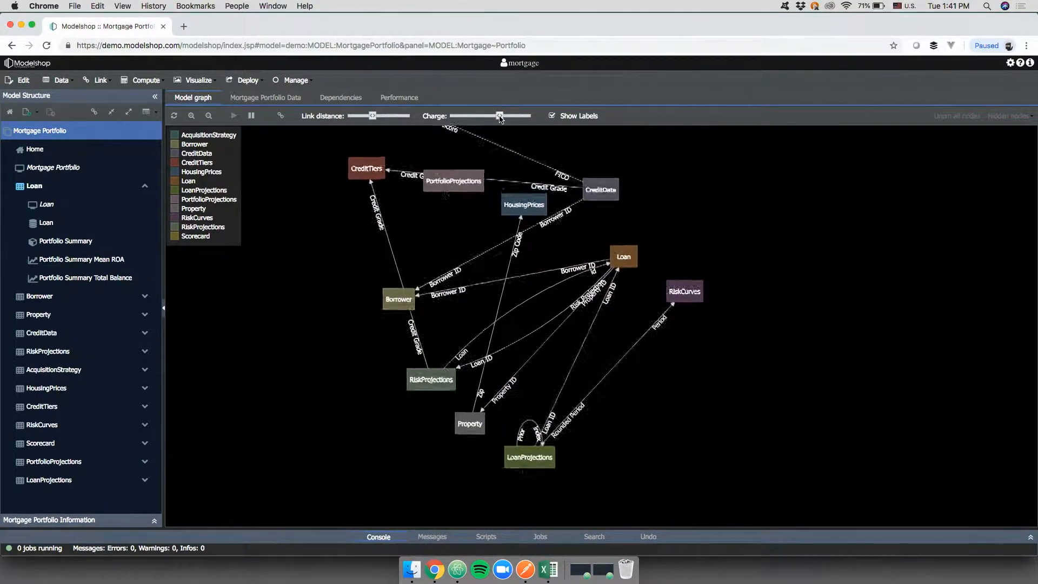
left_click_drag(317, 278, 292, 283)
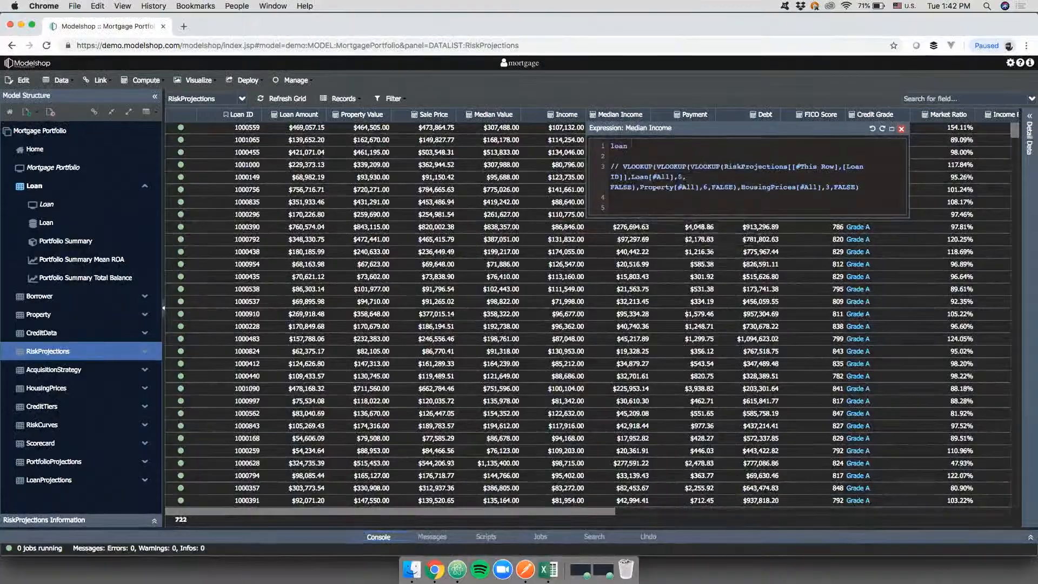
- Complete the Median Income expression in the RiskProjections datalist as loan.propertyID.zip.medianIncome
type(".pr")
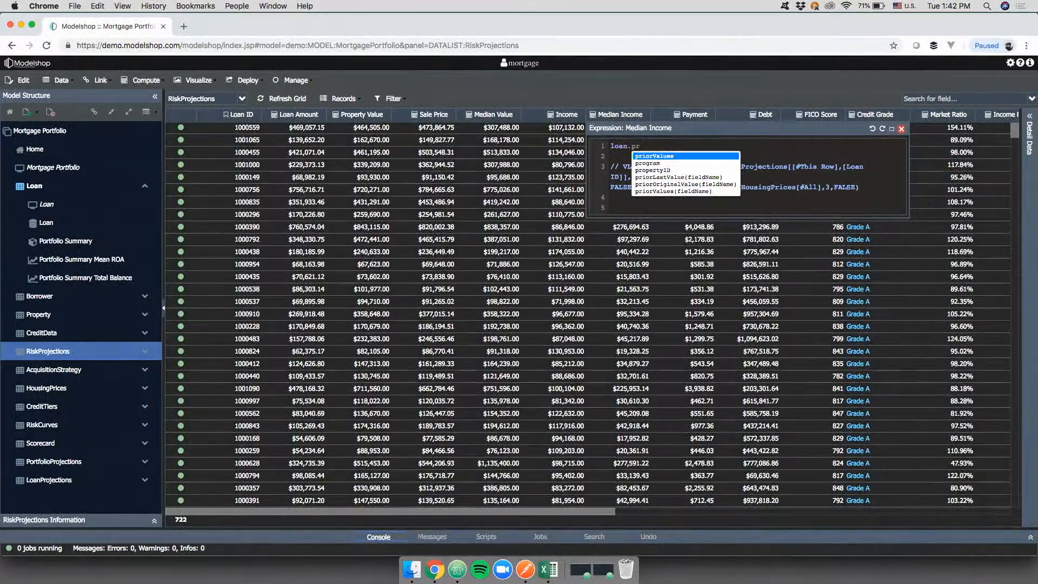
key("Return")
type(".")
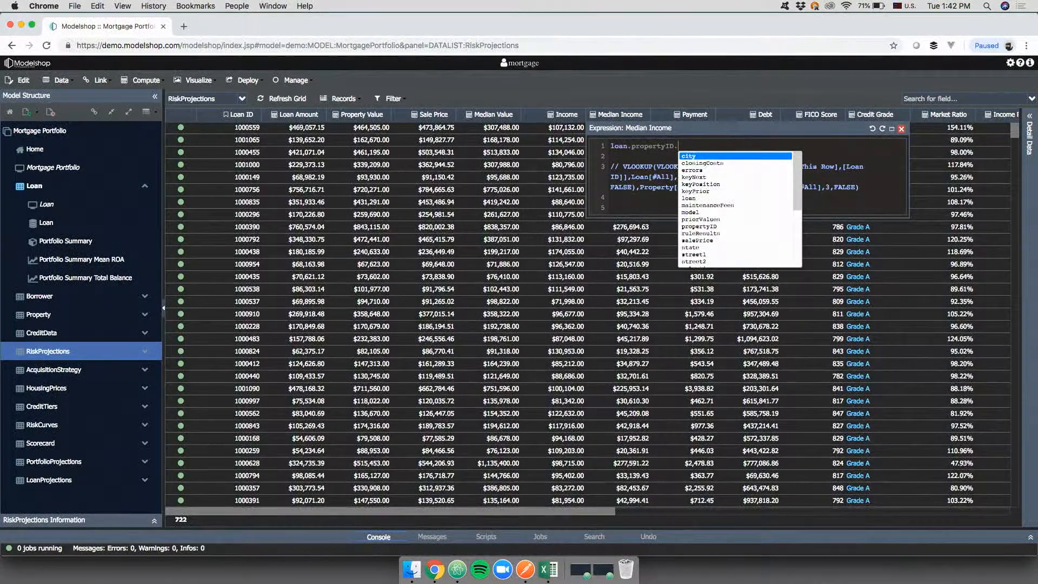
type("zip.medianIncome")
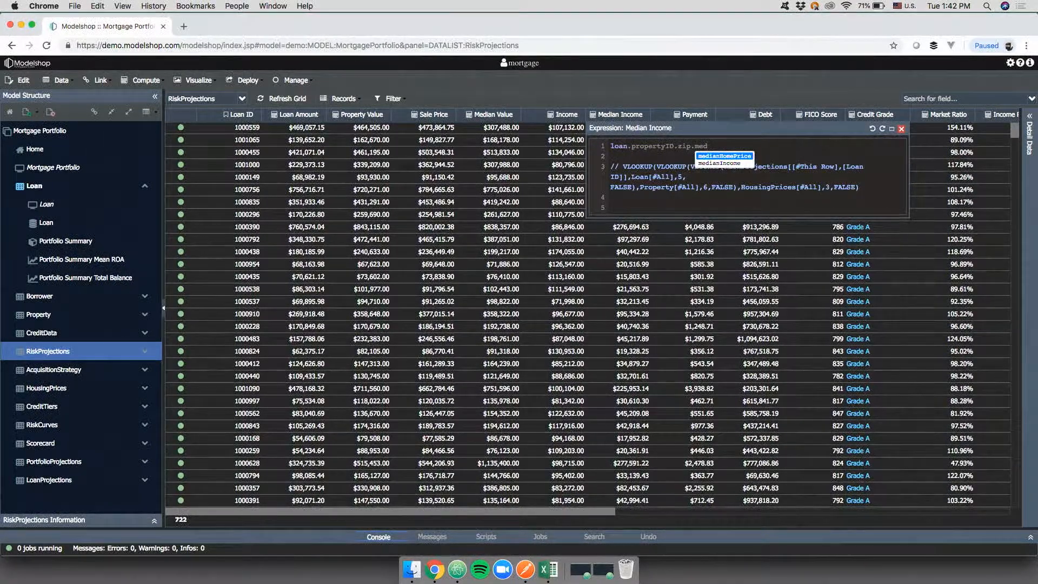
left_click(578, 82)
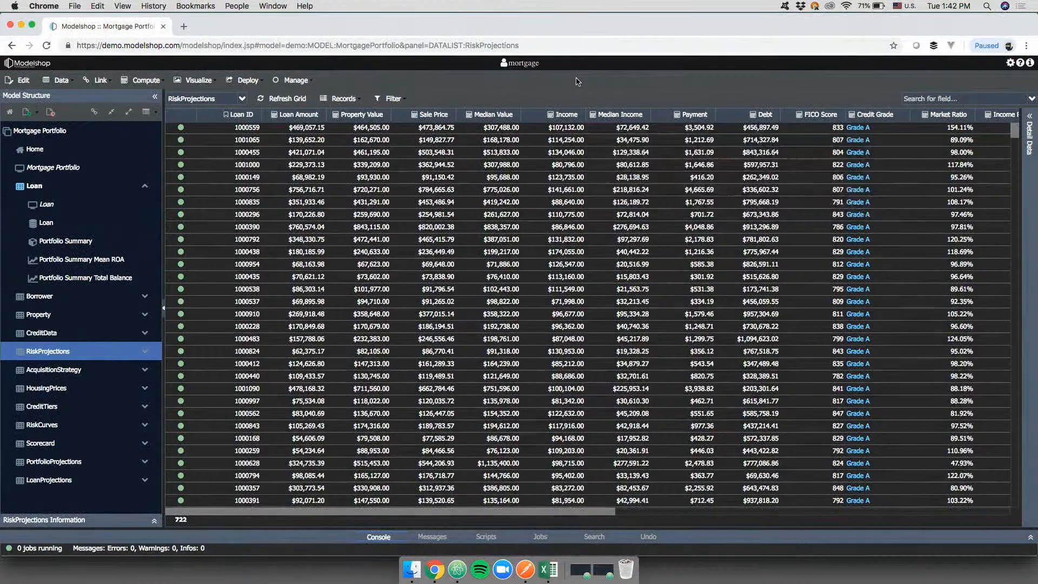
double_click(607, 129)
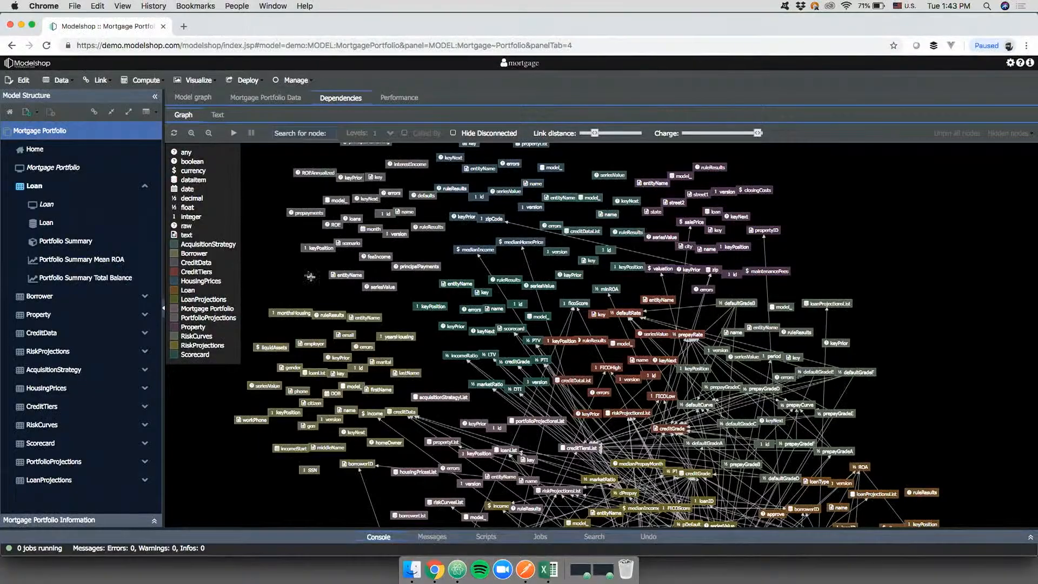
- Search the Mortgage Portfolio dependency graph for nodes matching "median"
left_click_drag(309, 277, 267, 198)
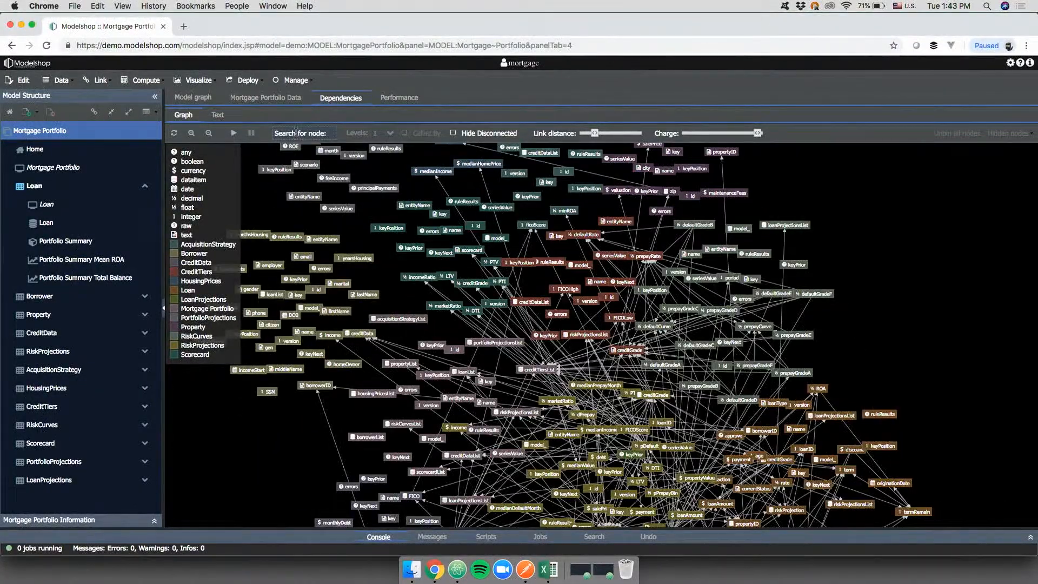
key("Return")
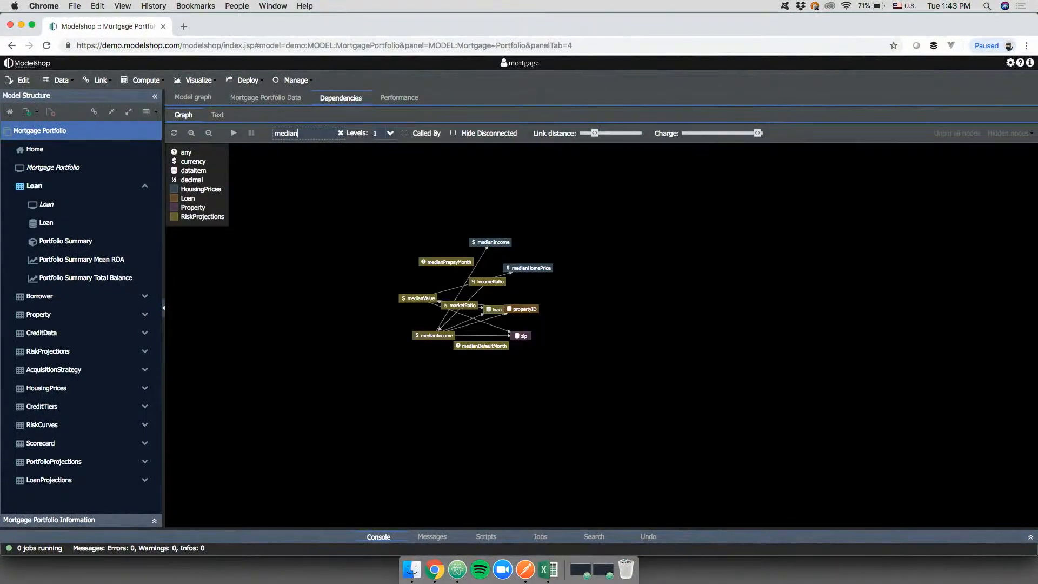
left_click(191, 140)
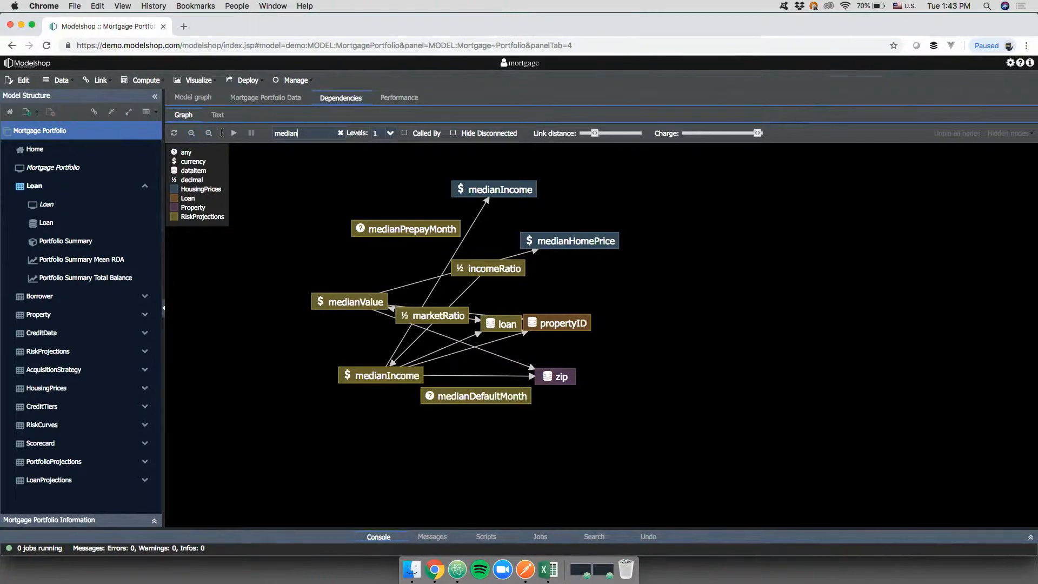
- Trace the dependencies from incomeRatio to pDefault and examine the fields connected to pDefault, including creditGrade
left_click(480, 267)
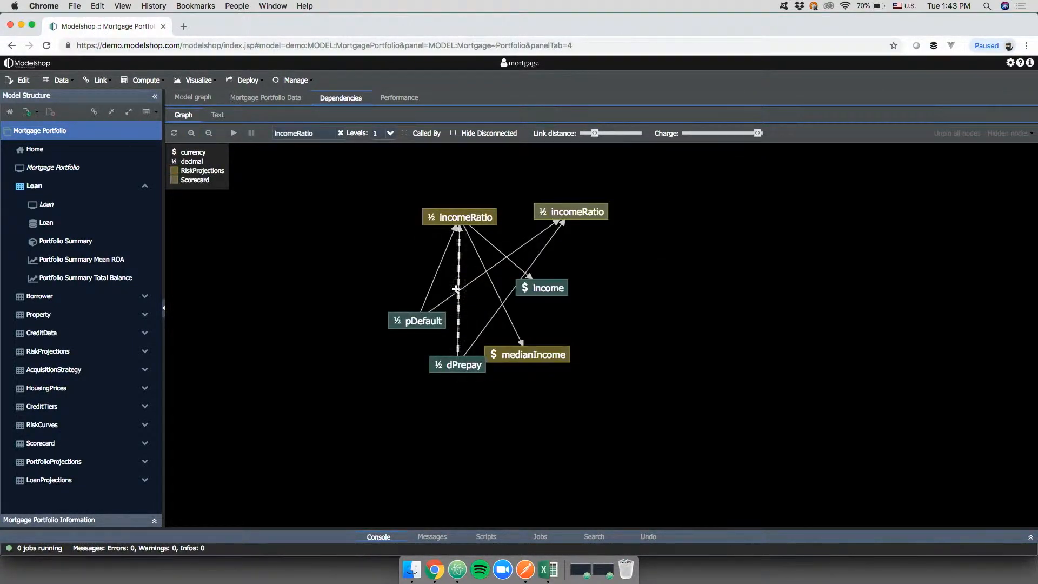
left_click(420, 321)
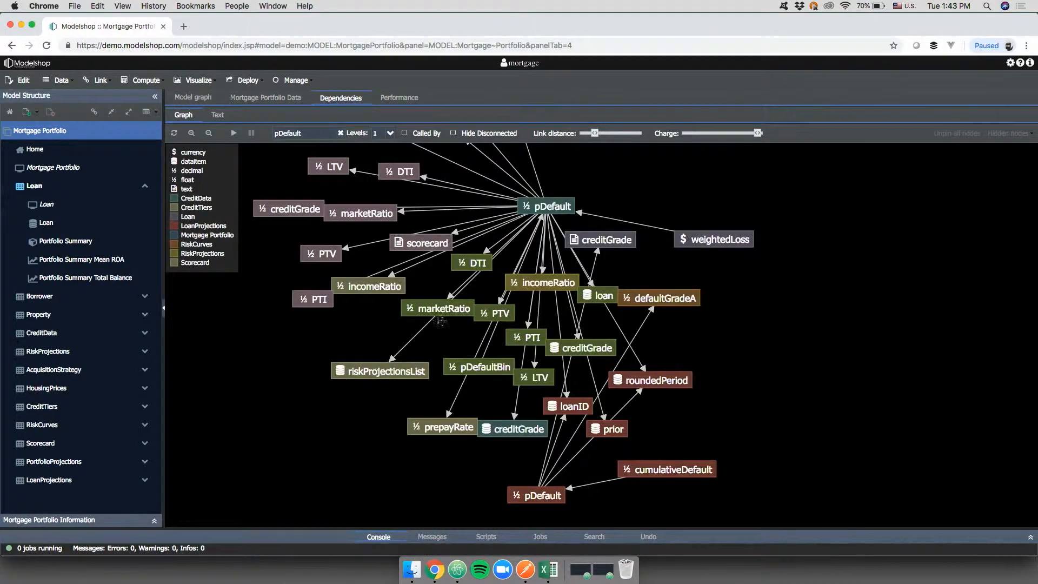
left_click_drag(372, 338, 375, 410)
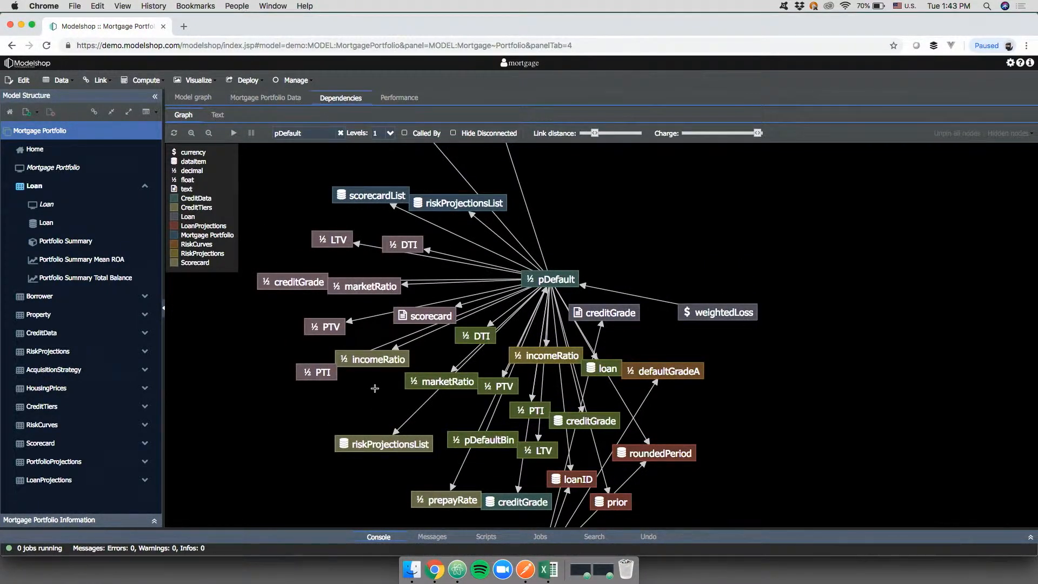
mouse_move(347, 359)
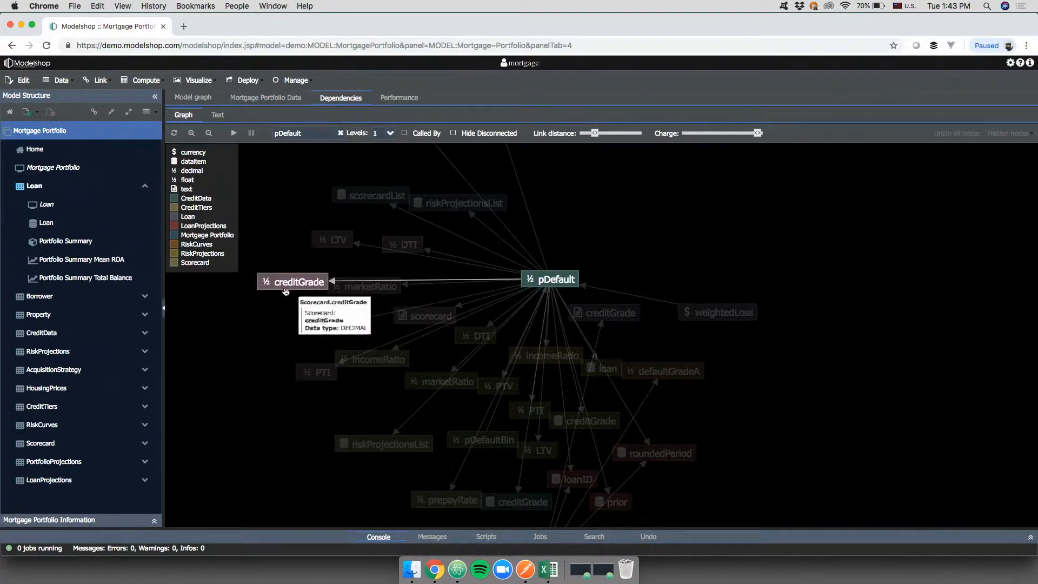